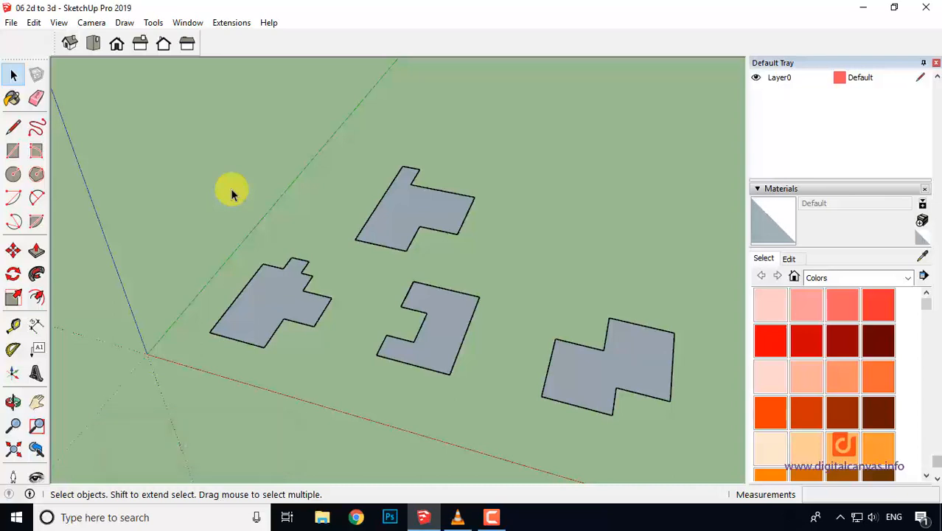
Step: Push/Pull the flat plan shape nearest the origin up to a height of 35 feet
{"action": "key", "text": "p"}
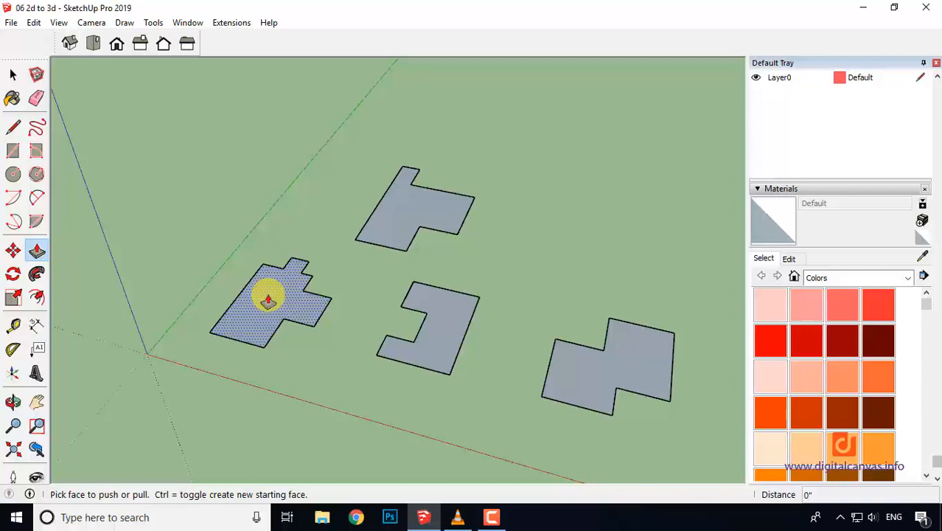
{"action": "left_click_drag", "start_coordinate": [268, 300], "coordinate": [263, 253]}
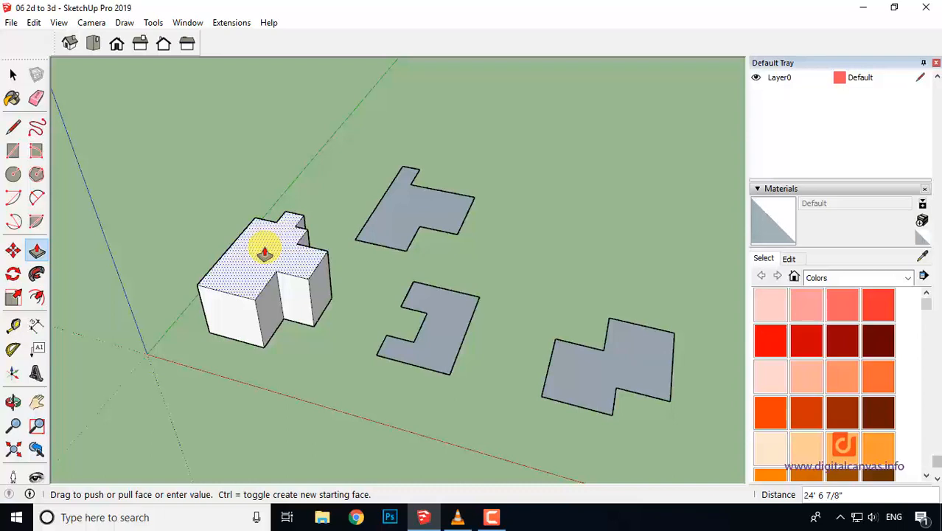
{"action": "type", "text": "35"}
{"action": "key", "text": "Return"}
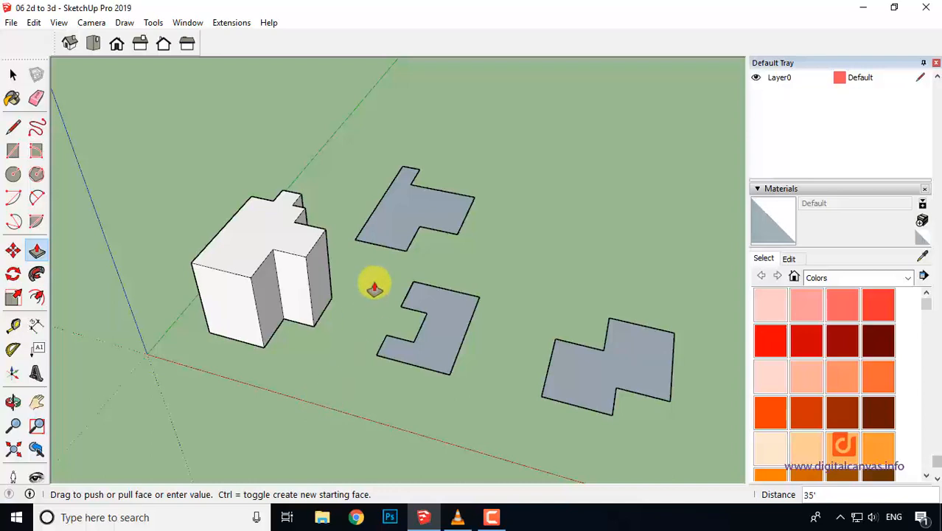
Step: Extrude the rear plan shape to the first block's height and repeat the same 35-foot extrusion on the C-shaped plan
{"action": "left_click", "coordinate": [400, 219]}
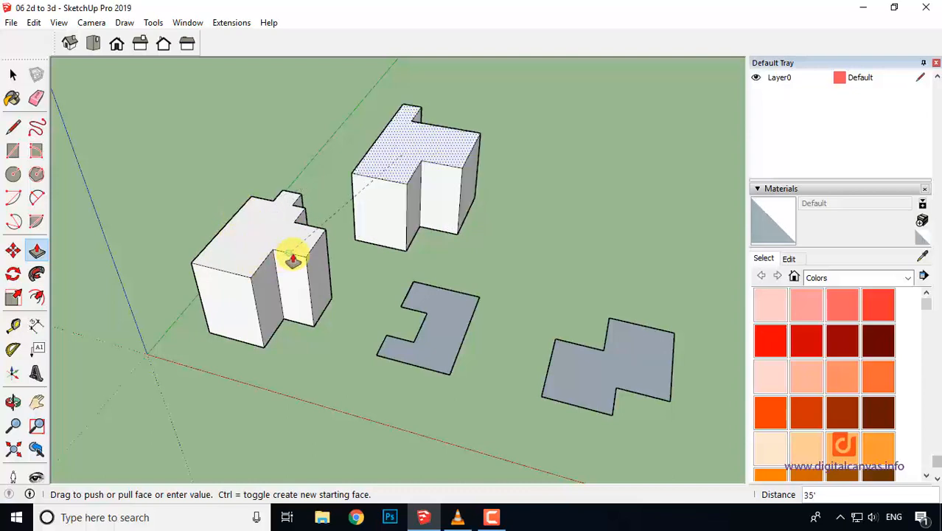
{"action": "left_click", "coordinate": [219, 235]}
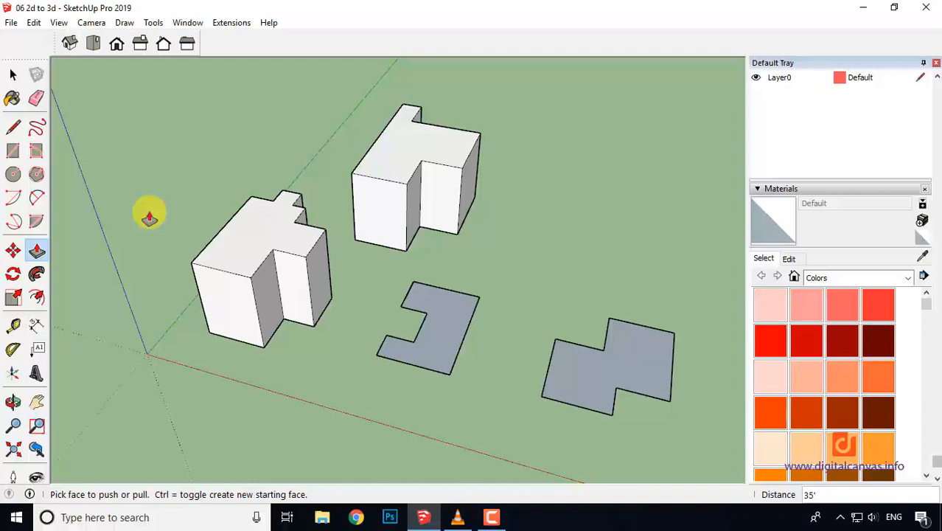
{"action": "double_click", "coordinate": [441, 334]}
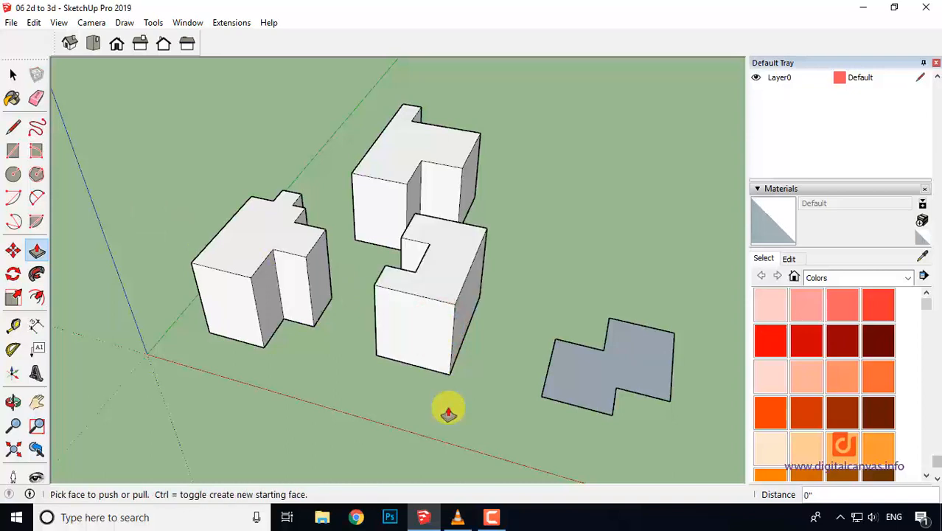
Step: Extrude the remaining Z-shaped plan to half the height of the C-shaped block, 17' 6", by referencing an edge midpoint
{"action": "middle_click_drag", "start_coordinate": [448, 415], "coordinate": [598, 375]}
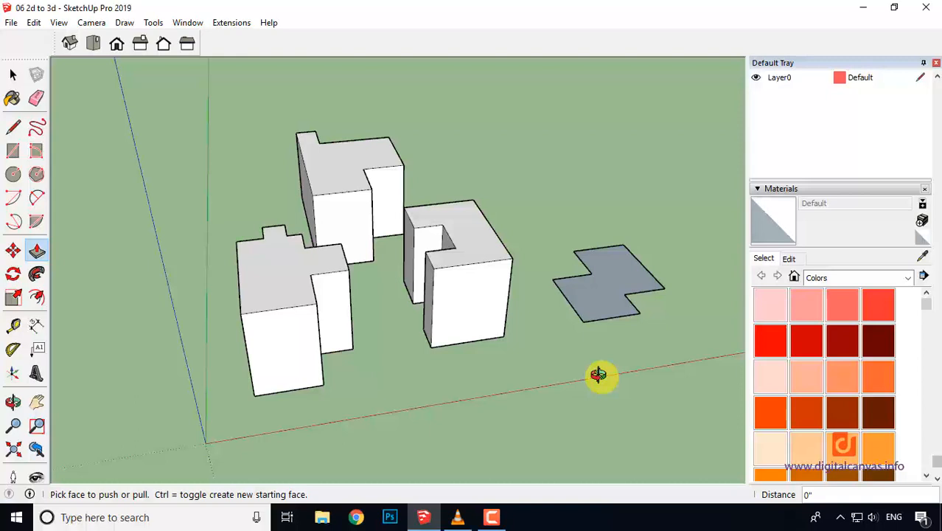
{"action": "middle_click_drag", "start_coordinate": [599, 369], "coordinate": [419, 362]}
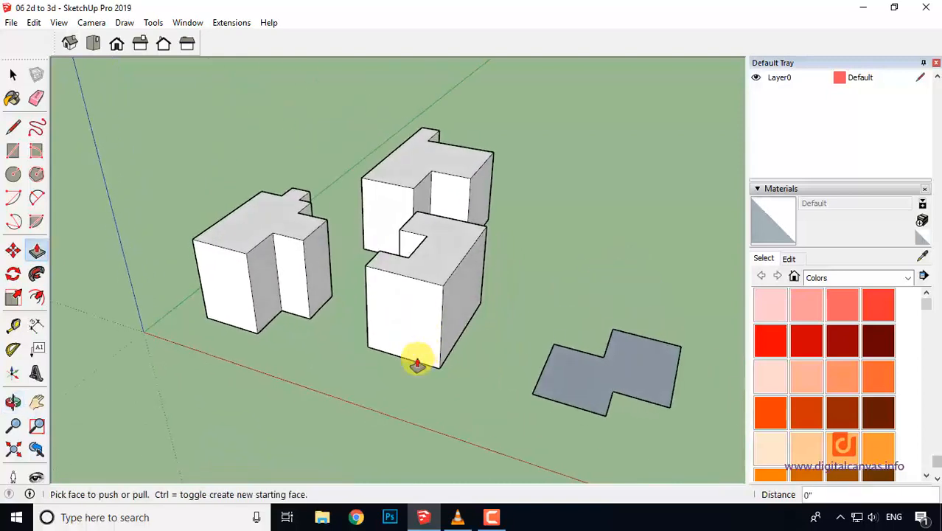
{"action": "left_click", "coordinate": [568, 387]}
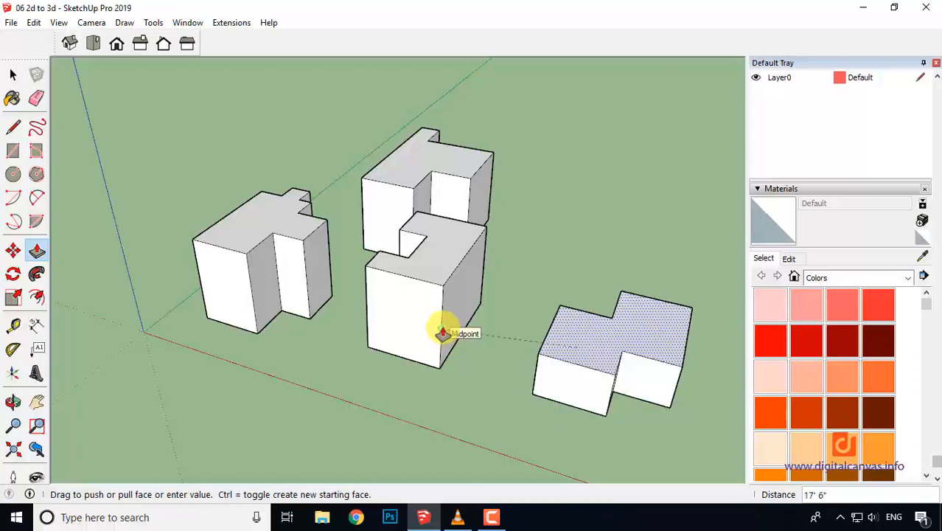
{"action": "left_click", "coordinate": [252, 296]}
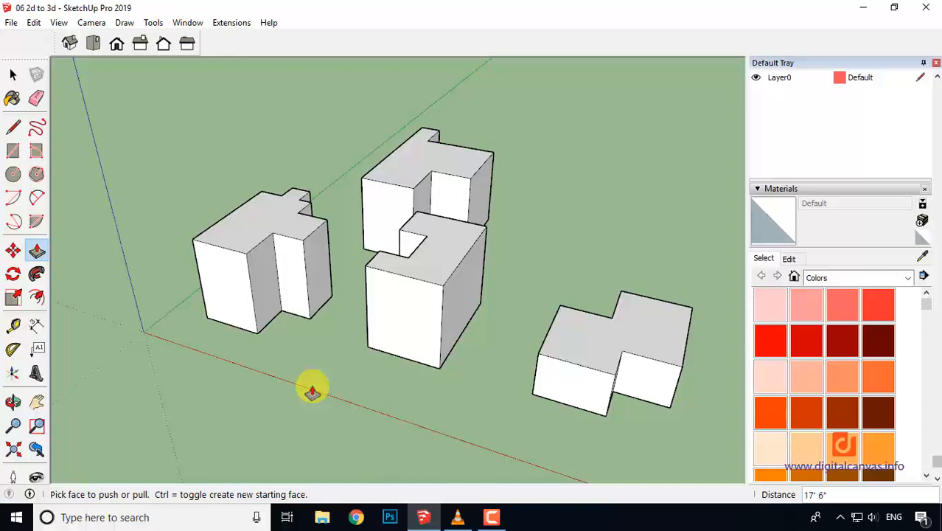
Step: Pull the front face of the block nearest the origin outward by 20 feet
{"action": "left_click", "coordinate": [224, 278]}
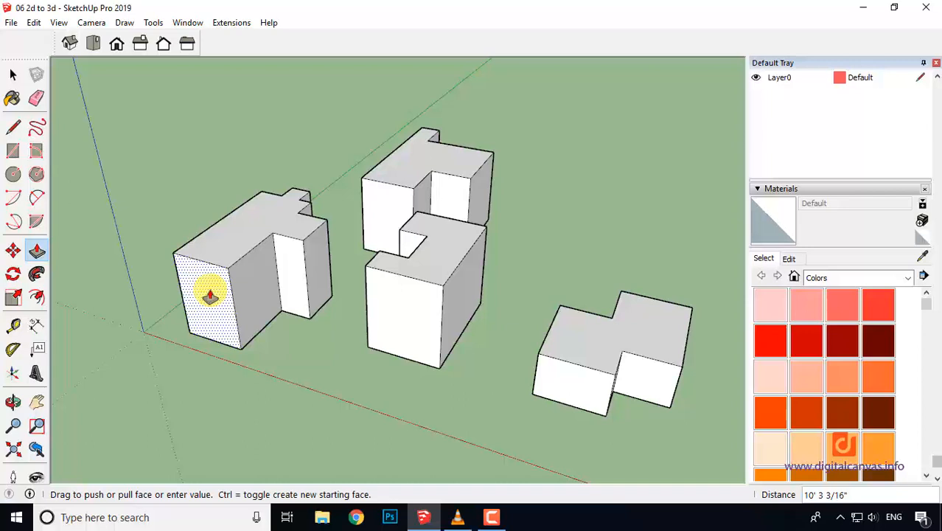
{"action": "type", "text": "20"}
{"action": "key", "text": "Return"}
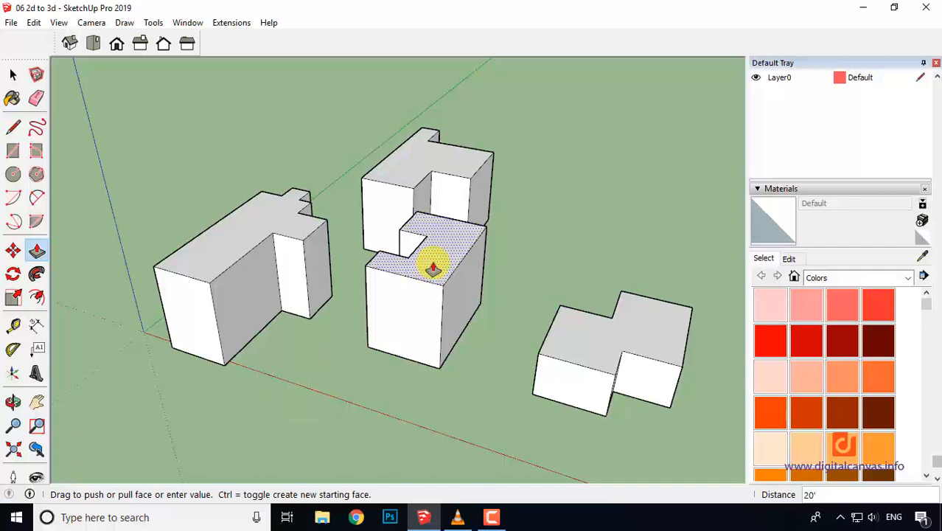
Step: Push the top face of the C-shaped block down by 20 feet
{"action": "left_click", "coordinate": [433, 268]}
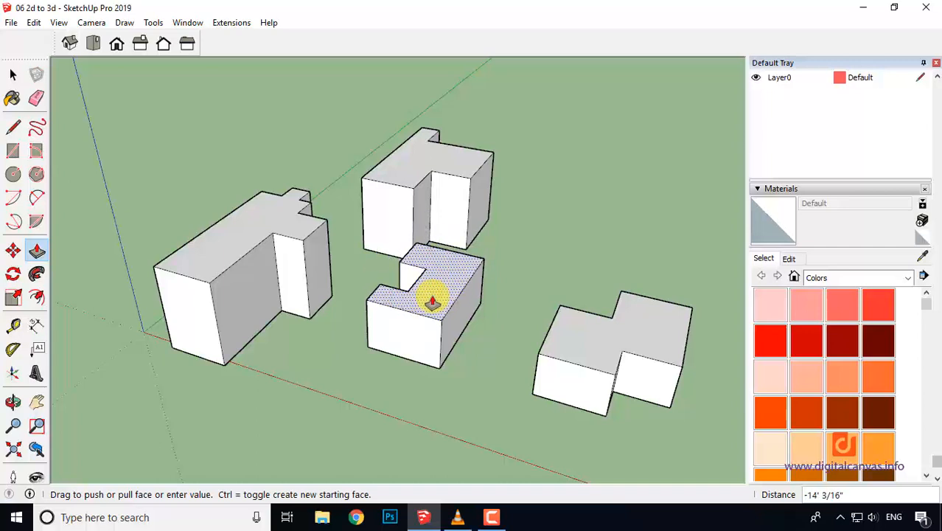
{"action": "type", "text": "20"}
{"action": "key", "text": "Return"}
Step: Draw two vertical dividing lines on the long side face of the block nearest the origin and one down its front face
{"action": "middle_click_drag", "start_coordinate": [467, 399], "coordinate": [514, 400]}
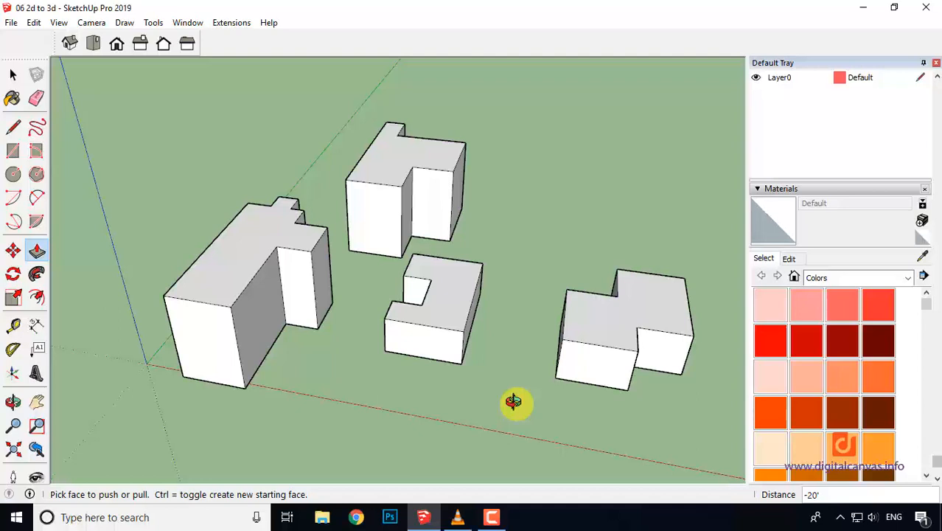
{"action": "middle_click_drag", "start_coordinate": [380, 406], "coordinate": [273, 389]}
{"action": "left_click", "coordinate": [13, 127]}
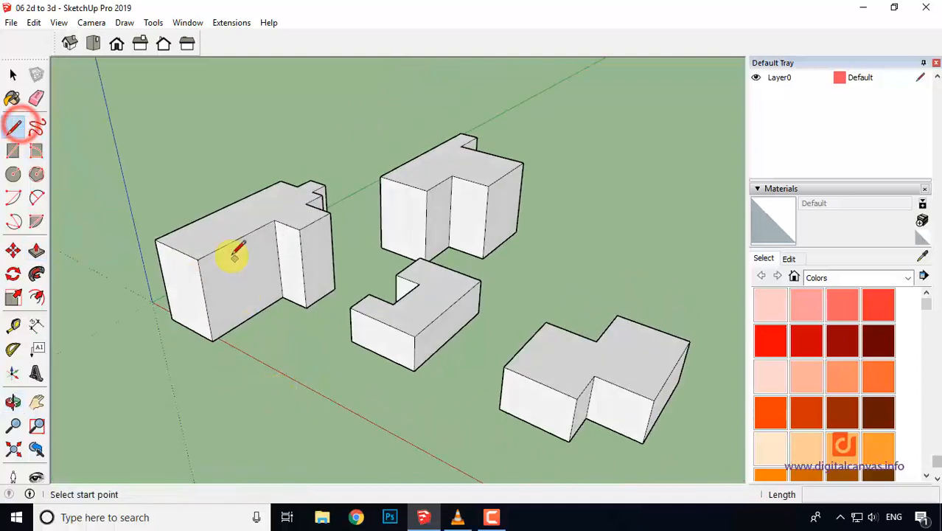
{"action": "left_click", "coordinate": [222, 247]}
{"action": "left_click", "coordinate": [235, 326]}
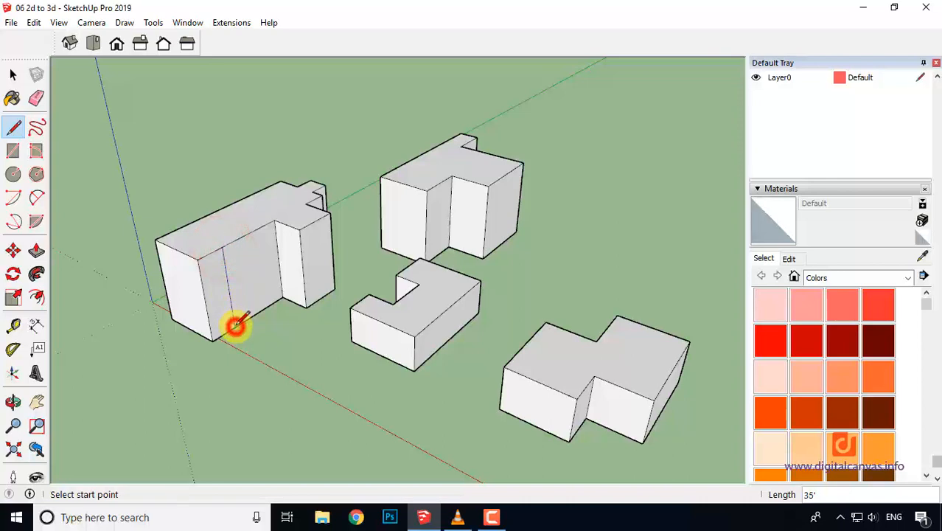
{"action": "left_click", "coordinate": [253, 235]}
{"action": "left_click", "coordinate": [266, 305]}
{"action": "left_click", "coordinate": [175, 250]}
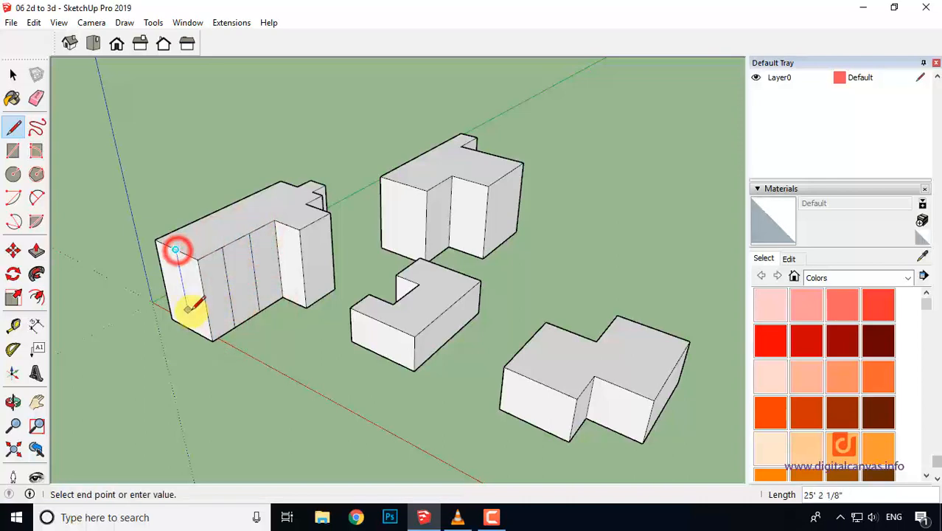
{"action": "left_click", "coordinate": [191, 331]}
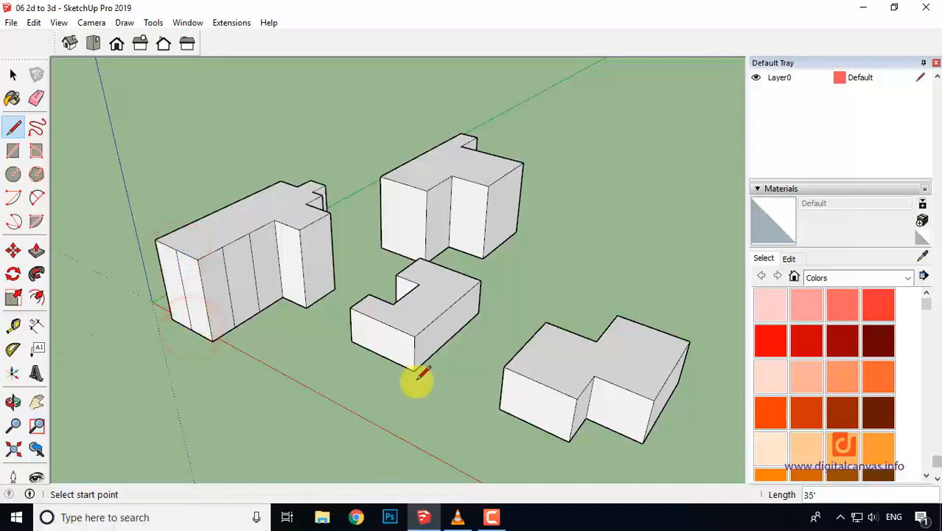
Step: Draw dividing lines vertically on the C-shaped block's front face, across the Z-shaped block's top, and horizontally on the rear block's end face
{"action": "left_click", "coordinate": [383, 322]}
{"action": "left_click", "coordinate": [379, 355]}
{"action": "left_click", "coordinate": [549, 382]}
{"action": "left_click", "coordinate": [585, 337]}
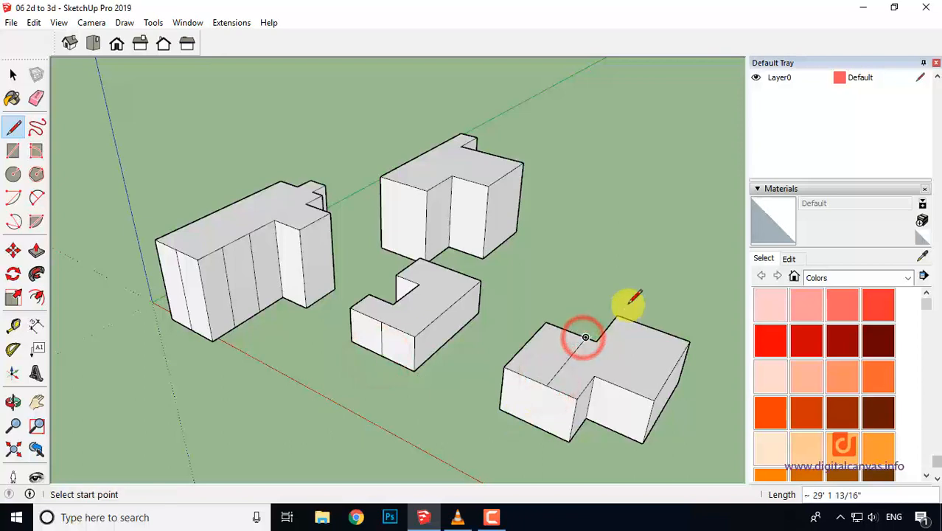
{"action": "left_click", "coordinate": [486, 220]}
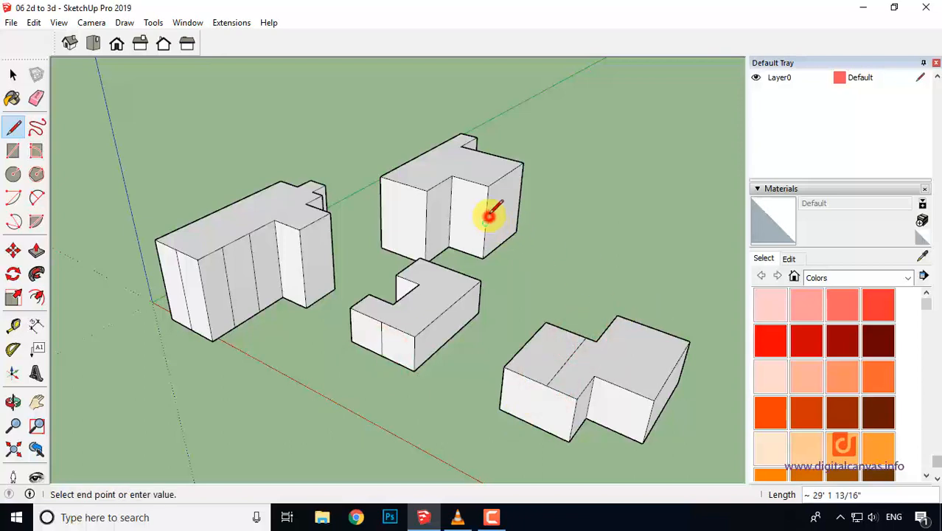
{"action": "left_click", "coordinate": [519, 196]}
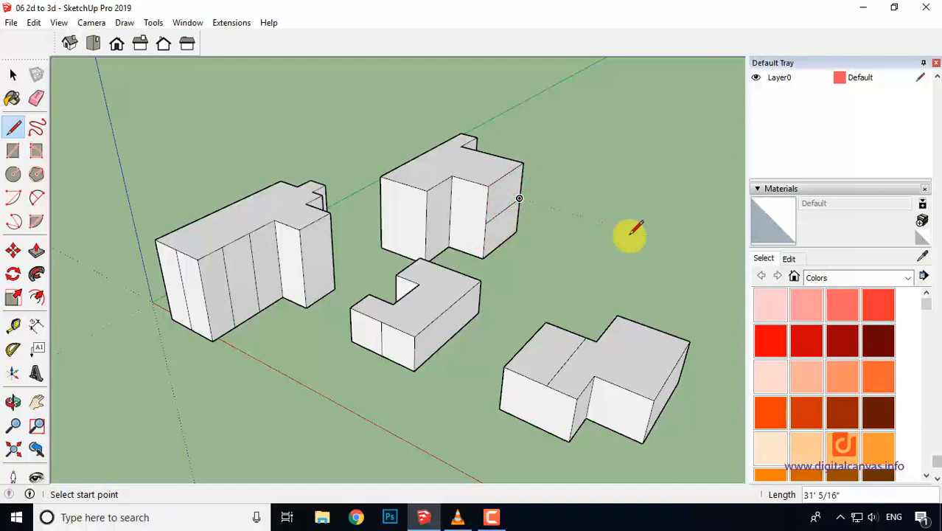
Step: Pull out two strips on the first block's side, the front one about 4', and its outer front strip about 6' 7 1/2"
{"action": "left_click", "coordinate": [36, 251]}
{"action": "left_click", "coordinate": [220, 308]}
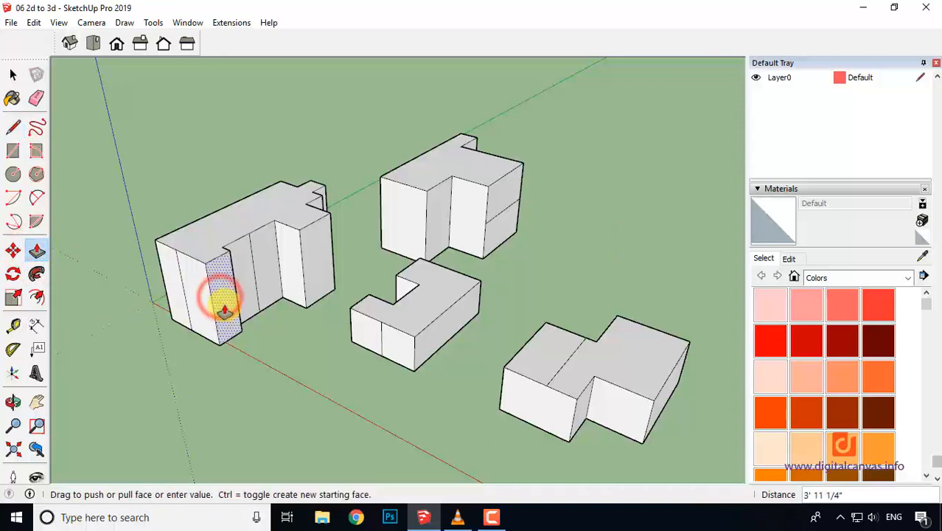
{"action": "left_click", "coordinate": [225, 308]}
{"action": "left_click", "coordinate": [266, 257]}
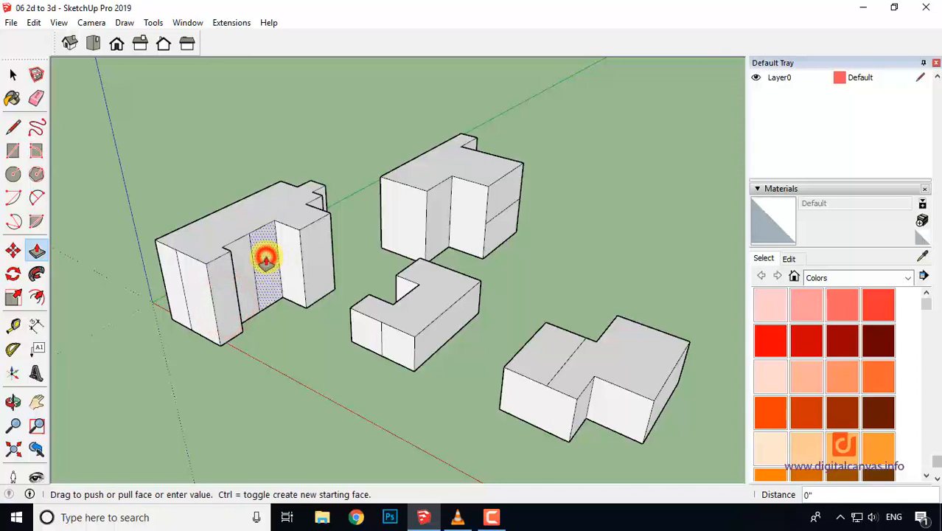
{"action": "left_click", "coordinate": [273, 263]}
{"action": "left_click", "coordinate": [165, 270]}
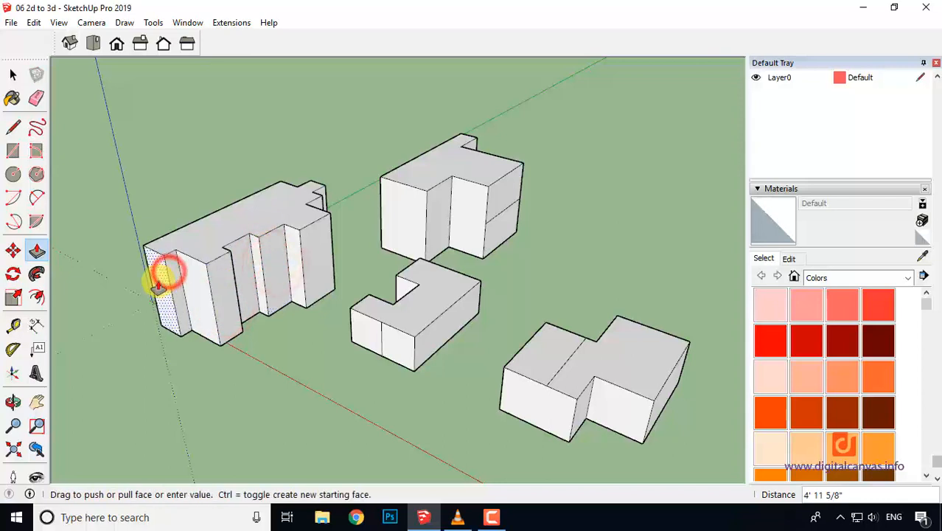
{"action": "left_click", "coordinate": [157, 287]}
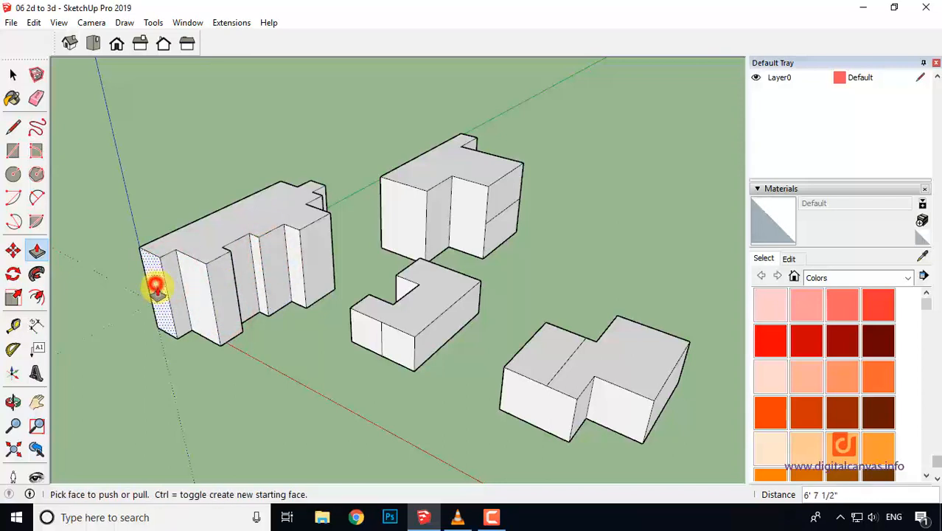
Step: Pull the upper half of the rear block's end face outward as an overhang
{"action": "left_click", "coordinate": [509, 195]}
{"action": "left_click", "coordinate": [525, 202]}
Step: Raise the divided-off part of the Z-shaped block's top about 12' 5" and widen the raised volume about 2' over the lower roof
{"action": "left_click", "coordinate": [544, 342]}
{"action": "left_click", "coordinate": [544, 310]}
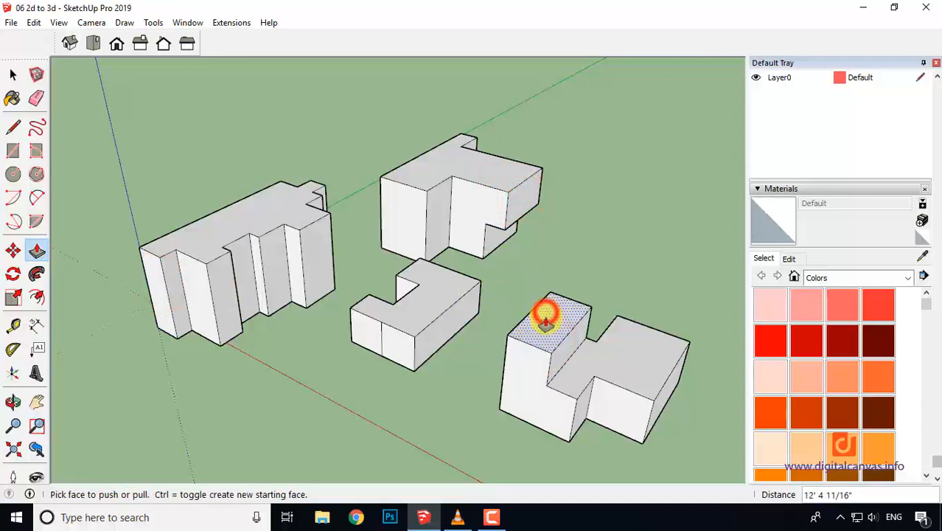
{"action": "left_click", "coordinate": [564, 353]}
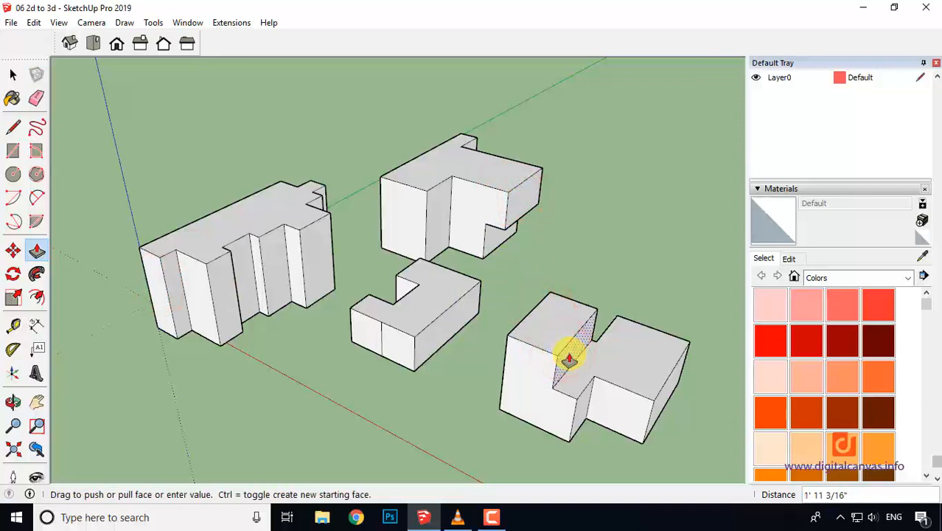
{"action": "left_click", "coordinate": [568, 358]}
Step: Pull the outer half of the C-shaped block's front face forward and its long side face outward about 4' 7"
{"action": "left_click", "coordinate": [400, 343]}
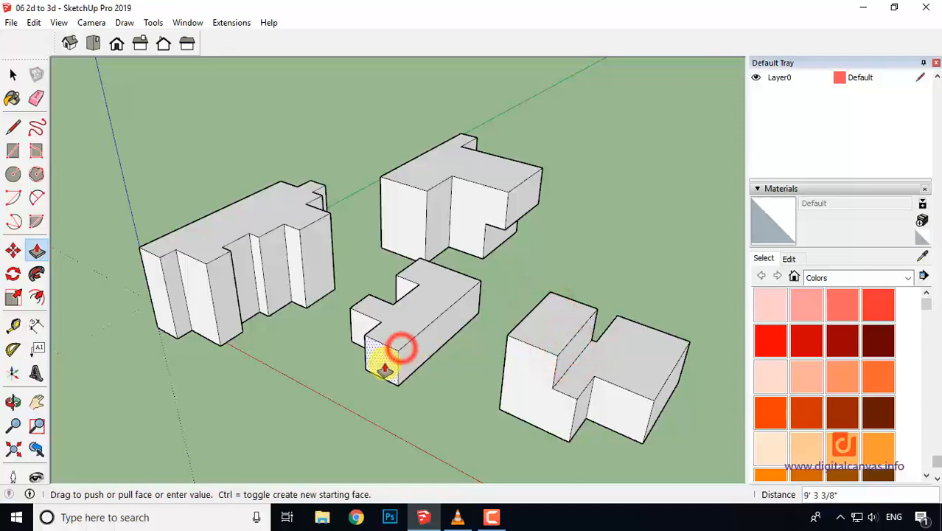
{"action": "left_click", "coordinate": [381, 371]}
{"action": "left_click", "coordinate": [418, 360]}
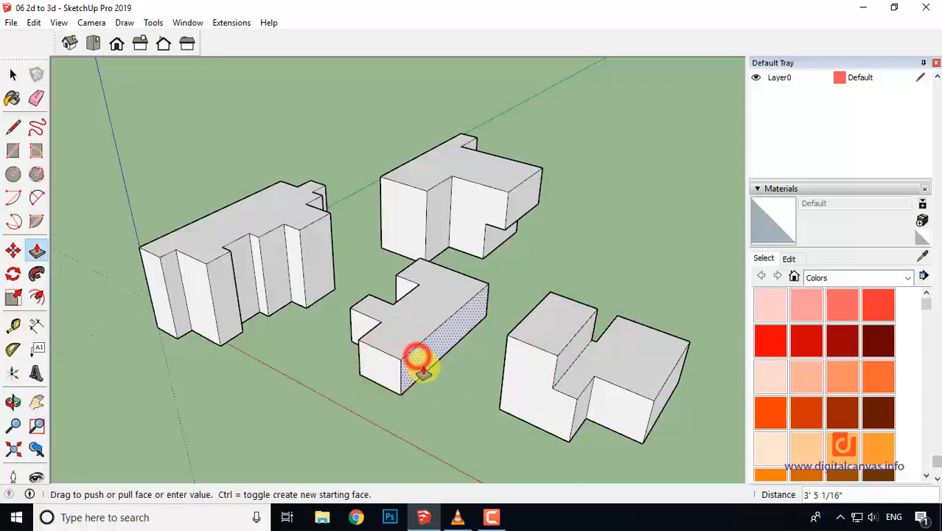
{"action": "left_click", "coordinate": [426, 367]}
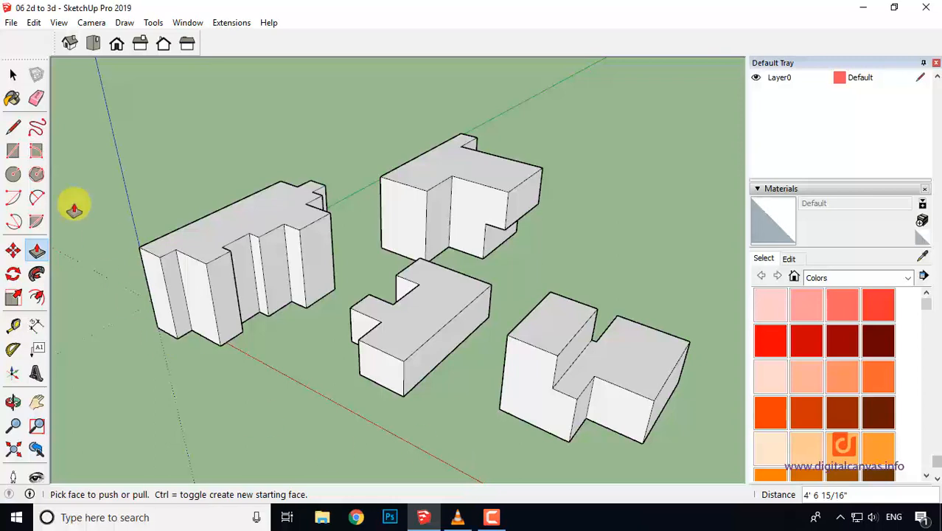
Step: Draw a rectangle about 11' 10" by 8' 2" on the front face of the Z-shaped block
{"action": "left_click", "coordinate": [12, 150]}
{"action": "scroll", "coordinate": [547, 421], "scroll_direction": "up", "scroll_amount": 5}
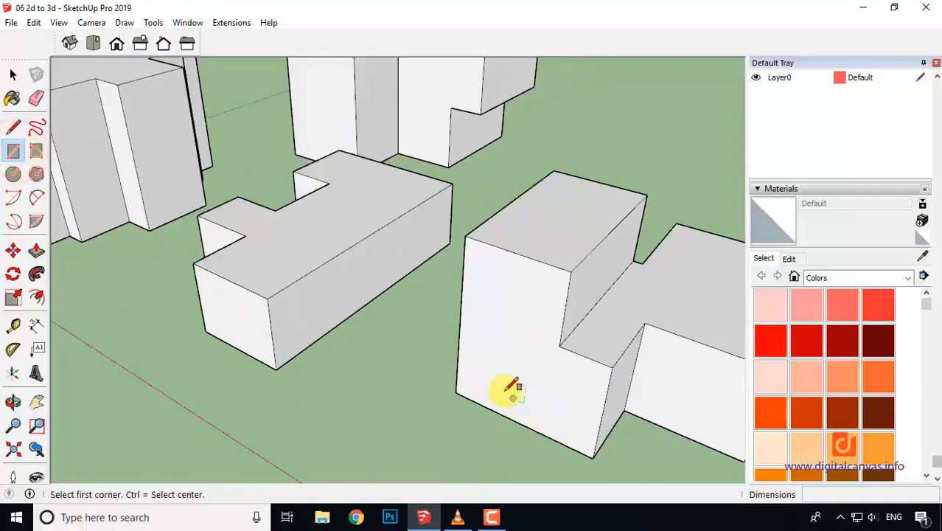
{"action": "left_click", "coordinate": [483, 381]}
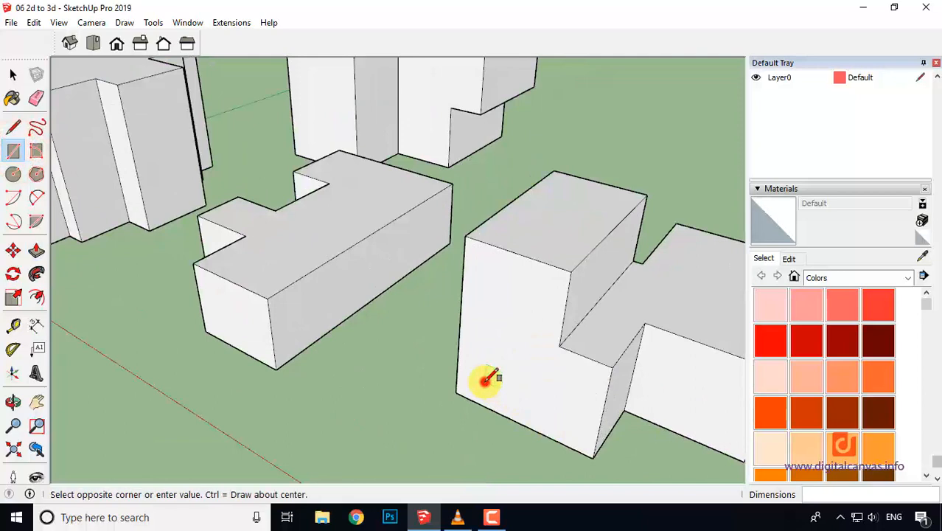
{"action": "left_click", "coordinate": [542, 339]}
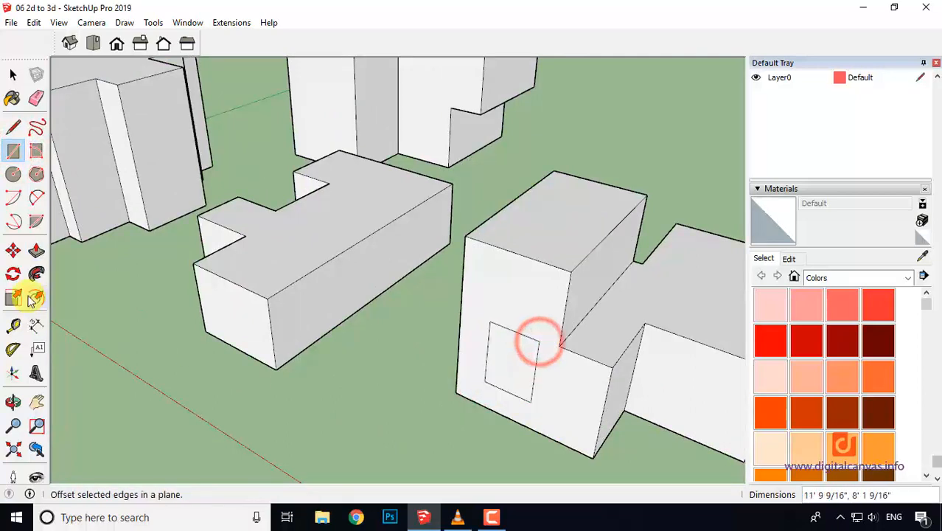
Step: Push the rectangle on the Z-shaped block's front face inward about 1' 10" as a recessed opening
{"action": "left_click", "coordinate": [36, 252]}
{"action": "left_click", "coordinate": [494, 362]}
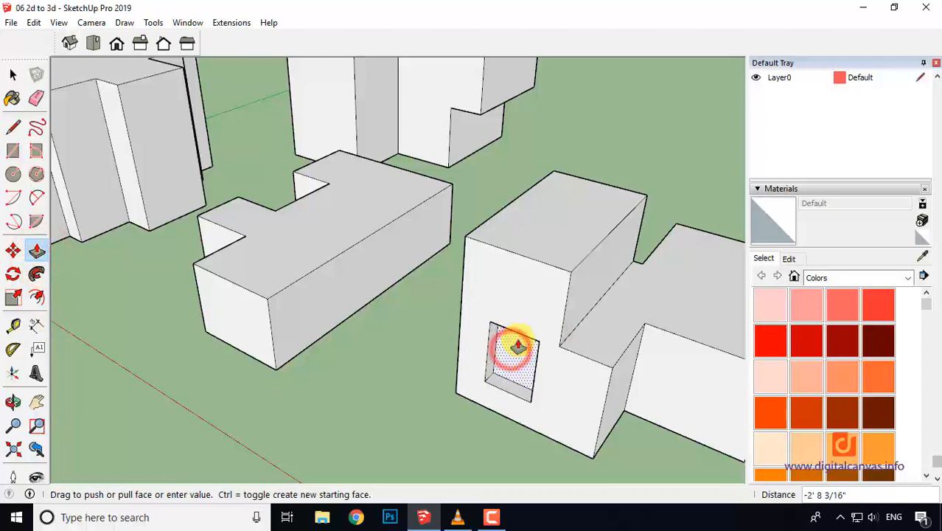
{"action": "left_click", "coordinate": [515, 343]}
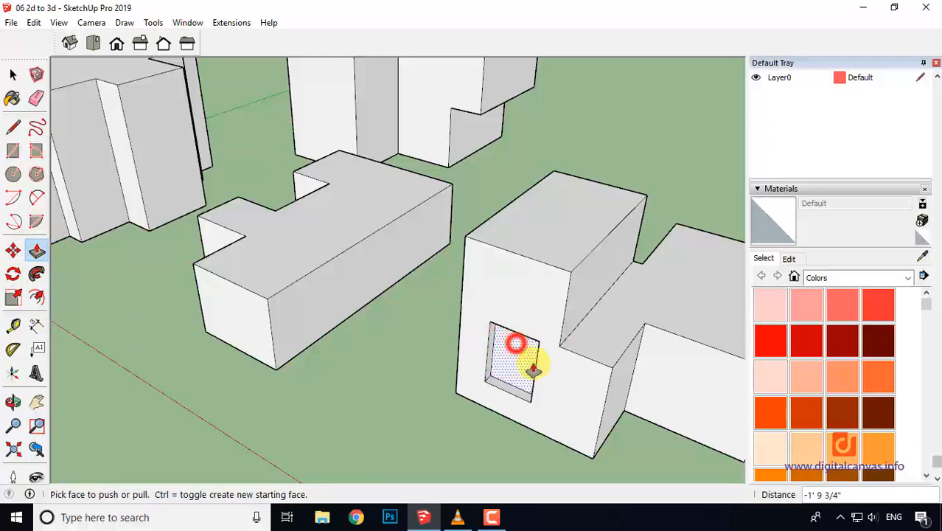
Step: Draw a rectangle about 14' 1" by 8' 8" on the Z-shaped block's raised roof and push it down about 2' 5"
{"action": "left_click", "coordinate": [13, 151]}
{"action": "left_click", "coordinate": [516, 219]}
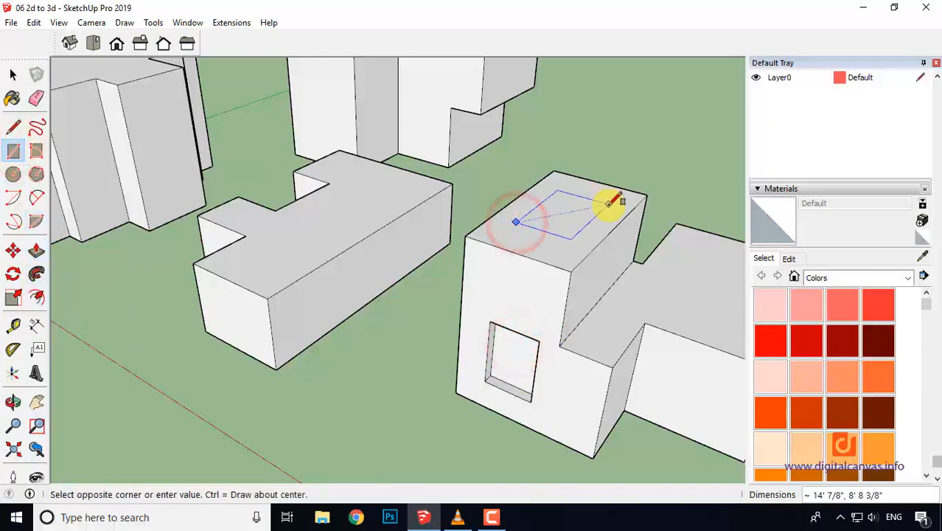
{"action": "left_click", "coordinate": [608, 205]}
{"action": "left_click", "coordinate": [36, 251]}
{"action": "left_click", "coordinate": [564, 208]}
{"action": "left_click", "coordinate": [562, 222]}
{"action": "scroll", "coordinate": [406, 330], "scroll_direction": "down", "scroll_amount": 3}
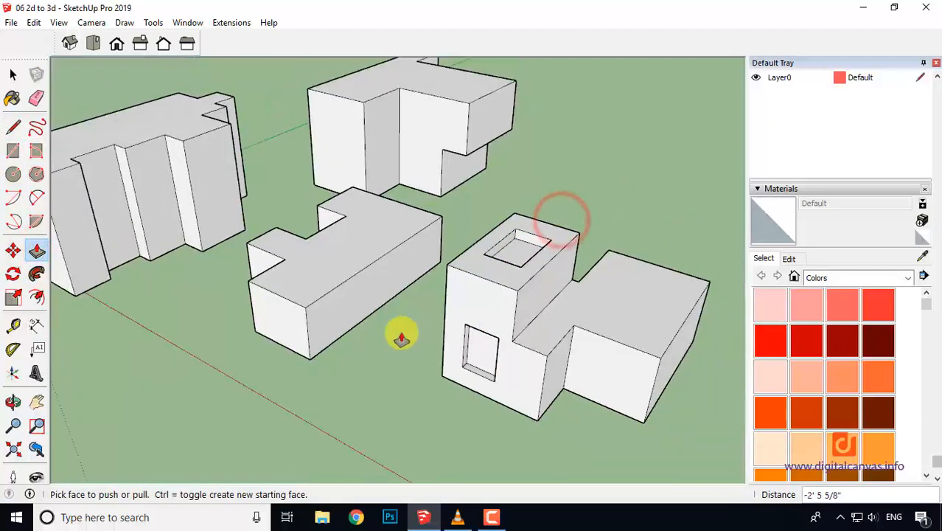
Step: Draw a circle on the C-shaped block's top face and pull it up about 3' 8" as a cylinder
{"action": "scroll", "coordinate": [247, 316], "scroll_direction": "up", "scroll_amount": 4}
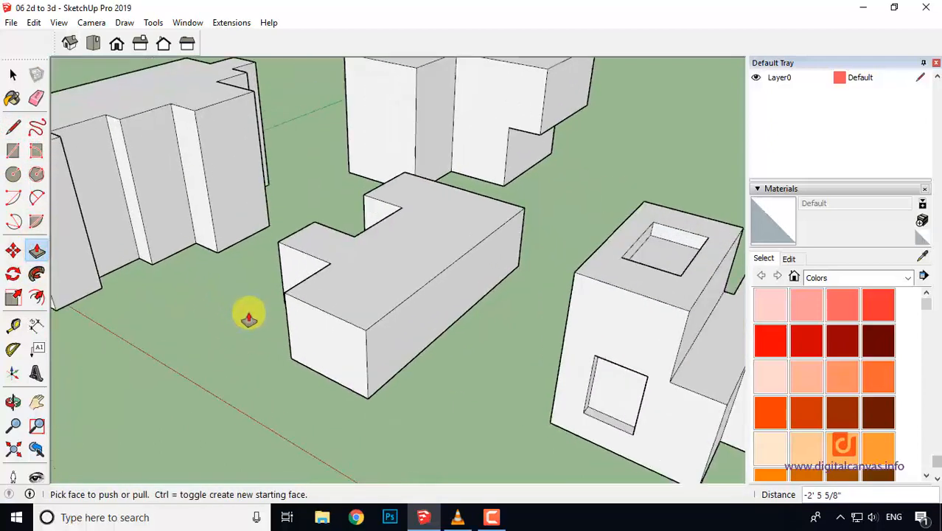
{"action": "left_click", "coordinate": [14, 175]}
{"action": "left_click", "coordinate": [386, 269]}
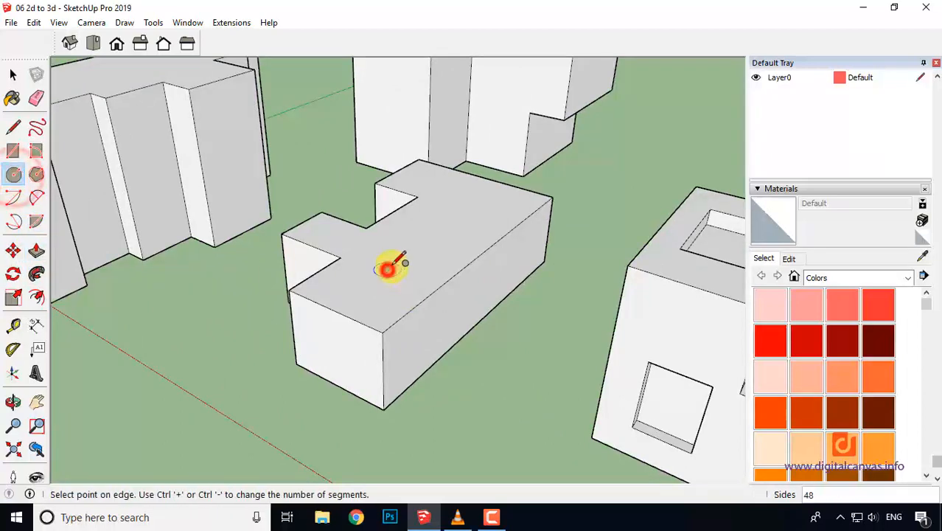
{"action": "left_click", "coordinate": [410, 247]}
{"action": "left_click", "coordinate": [36, 251]}
{"action": "left_click", "coordinate": [373, 269]}
{"action": "left_click", "coordinate": [380, 249]}
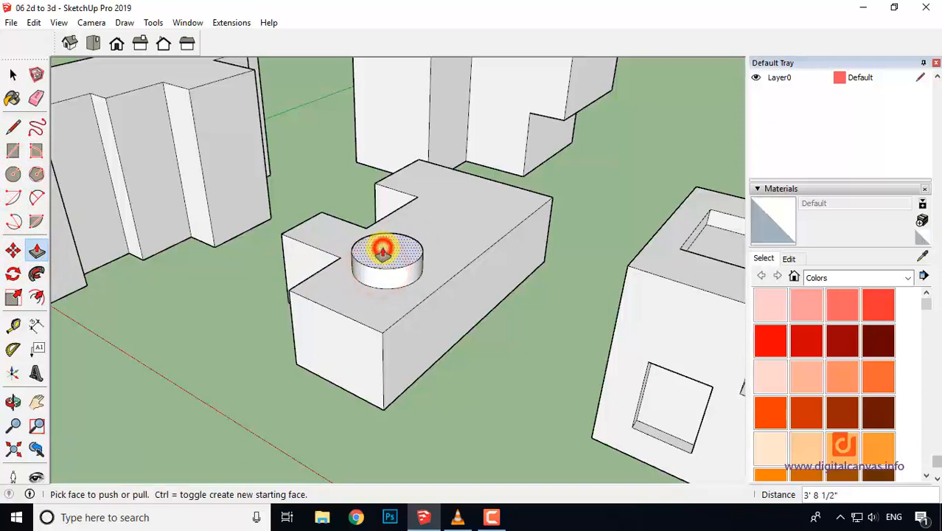
Step: Draw a circle of about 5' 8" radius on the C-shaped block's front end face and apply Push/Pull to it
{"action": "left_click", "coordinate": [14, 175]}
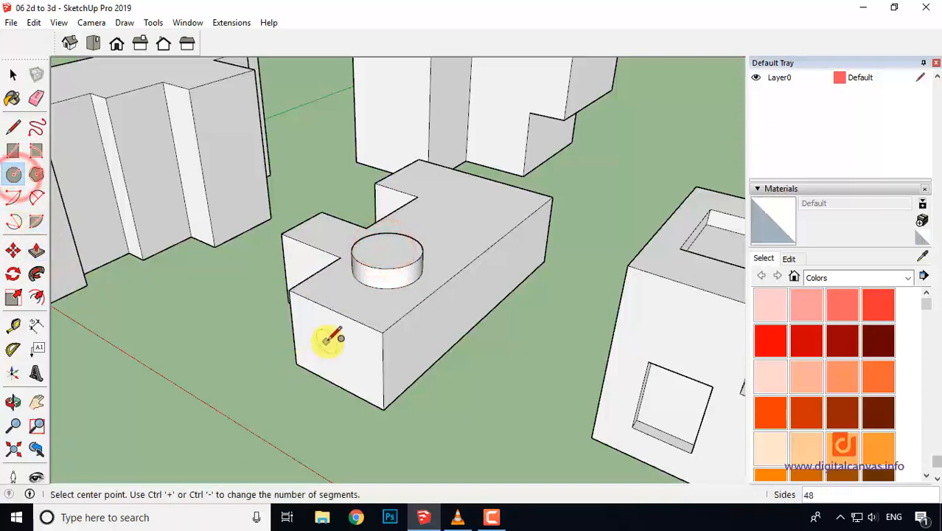
{"action": "left_click", "coordinate": [334, 351]}
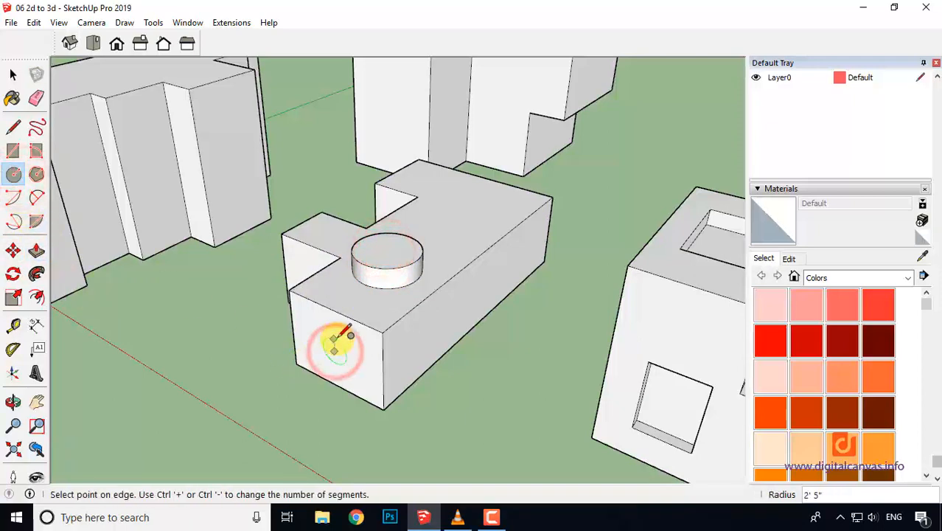
{"action": "left_click", "coordinate": [342, 326]}
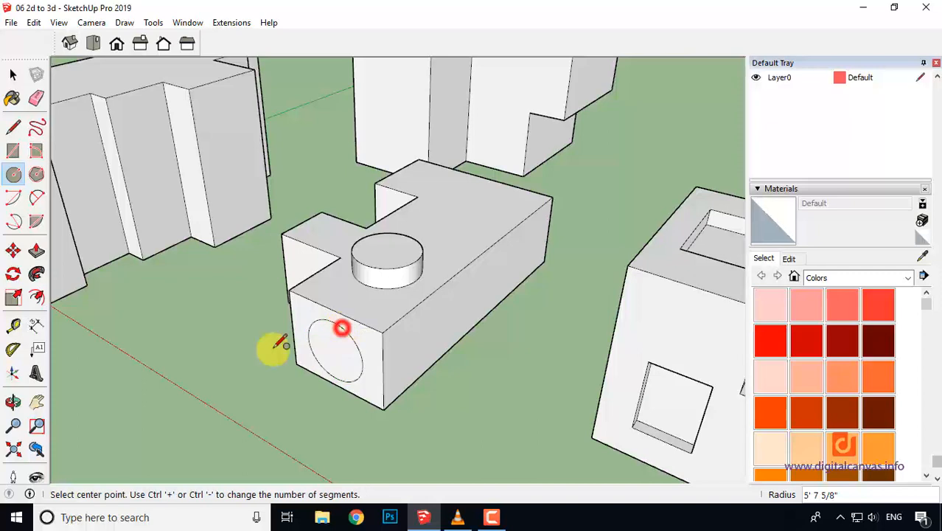
{"action": "left_click", "coordinate": [36, 251]}
{"action": "left_click", "coordinate": [331, 352]}
{"action": "left_click", "coordinate": [331, 338]}
{"action": "middle_click_drag", "start_coordinate": [330, 338], "coordinate": [396, 402]}
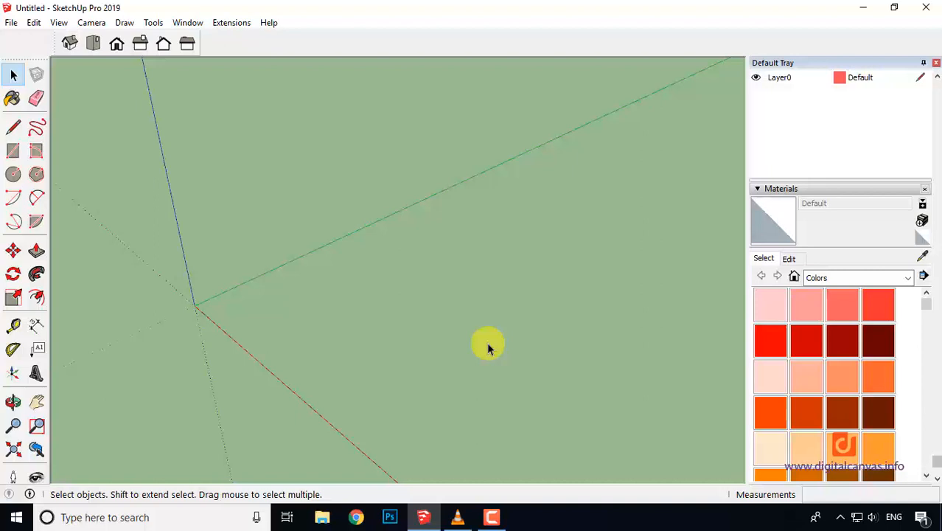
Step: Draw a long, narrow rectangle about 12' by 278' 3" near the origin, alongside the green axis
{"action": "left_click", "coordinate": [13, 151]}
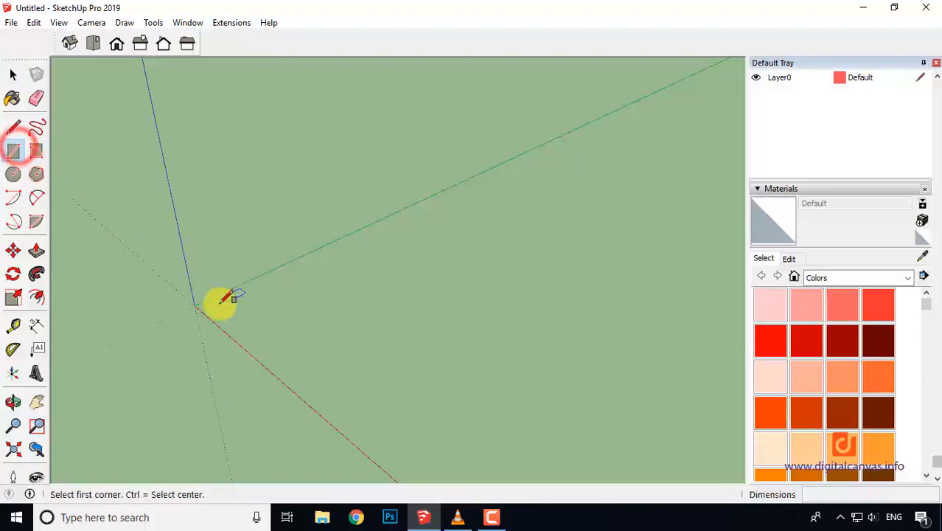
{"action": "left_click", "coordinate": [219, 304]}
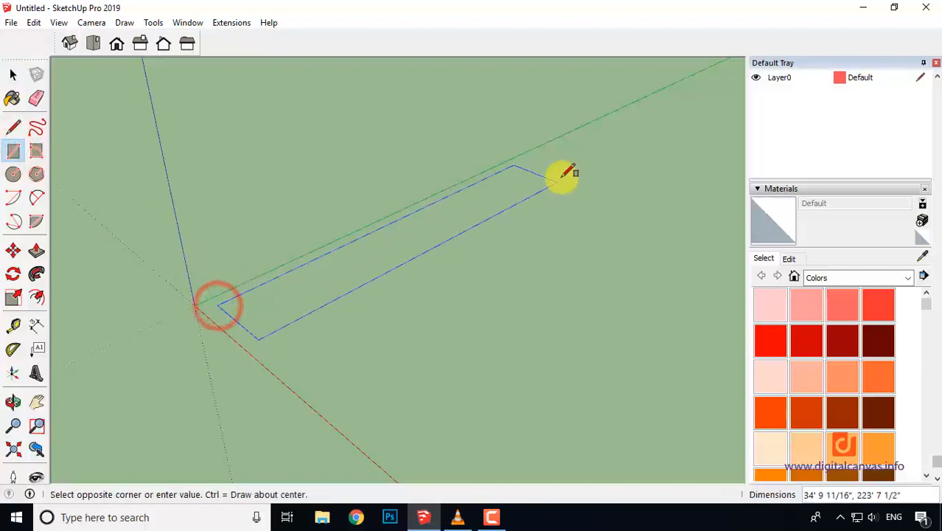
{"action": "left_click", "coordinate": [574, 146]}
{"action": "left_click", "coordinate": [575, 146]}
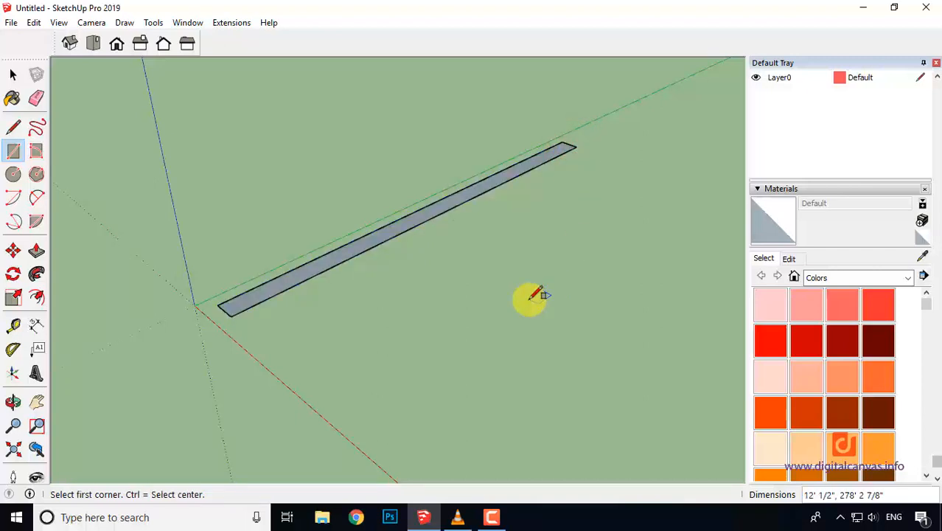
Step: Pull the narrow rectangle up about 102' 9" to form a wall
{"action": "left_click", "coordinate": [36, 250]}
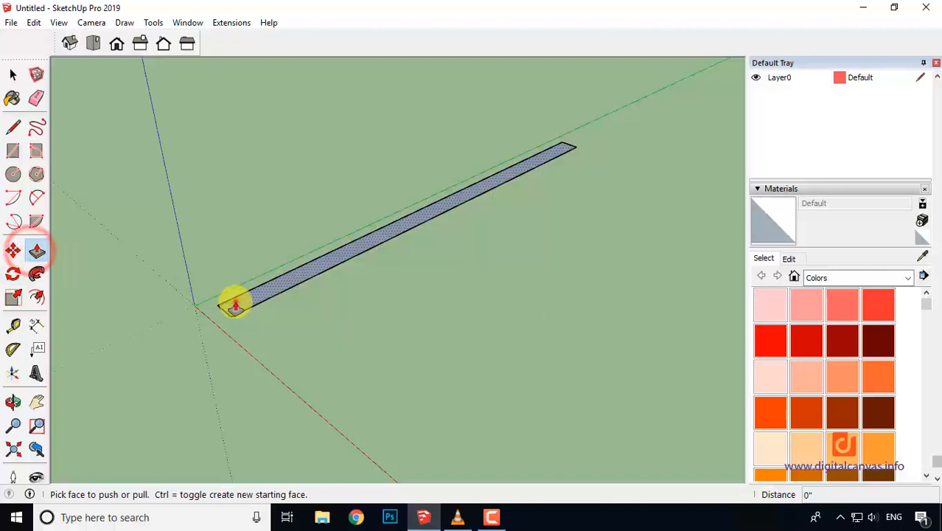
{"action": "left_click", "coordinate": [234, 305]}
{"action": "left_click", "coordinate": [207, 92]}
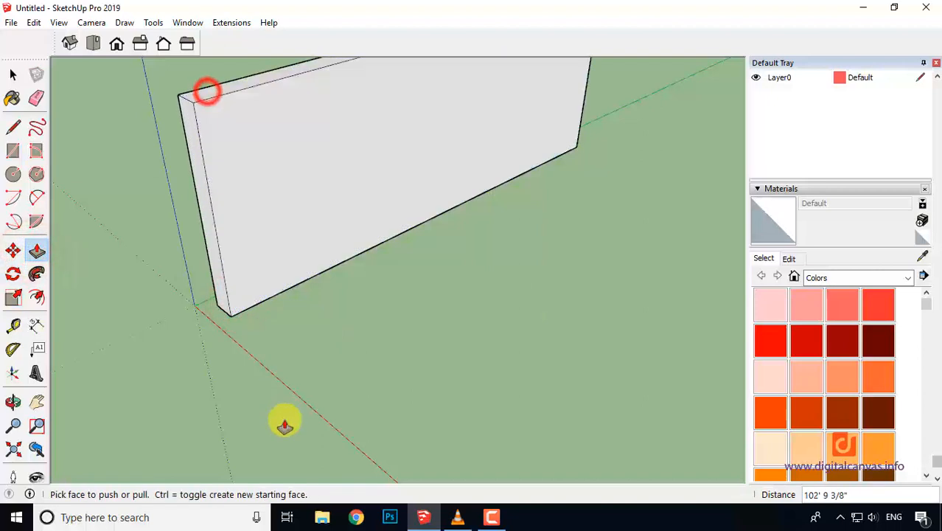
{"action": "scroll", "coordinate": [285, 420], "scroll_direction": "down", "scroll_amount": 3}
{"action": "middle_click_drag", "start_coordinate": [336, 256], "coordinate": [362, 330]}
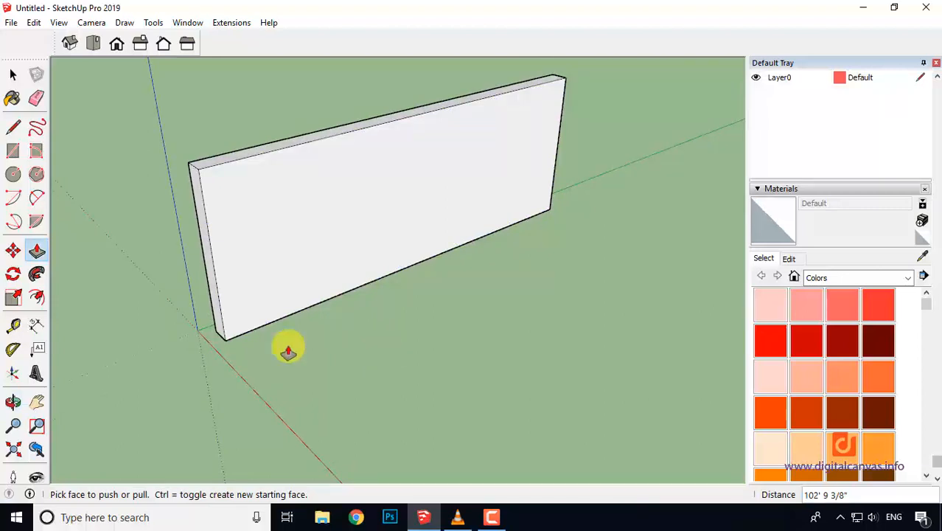
Step: Draw three rectangles on the wall's long face: about 74' 1" by 34' 1", 83' 5" by 40' 5", and 40' 6" by 34' 6"
{"action": "left_click", "coordinate": [13, 150]}
{"action": "left_click", "coordinate": [245, 185]}
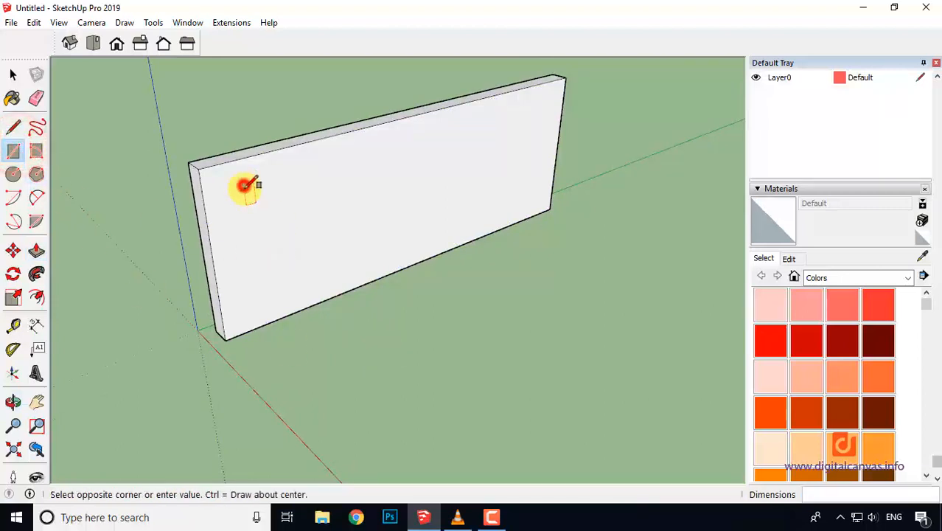
{"action": "left_click", "coordinate": [310, 286]}
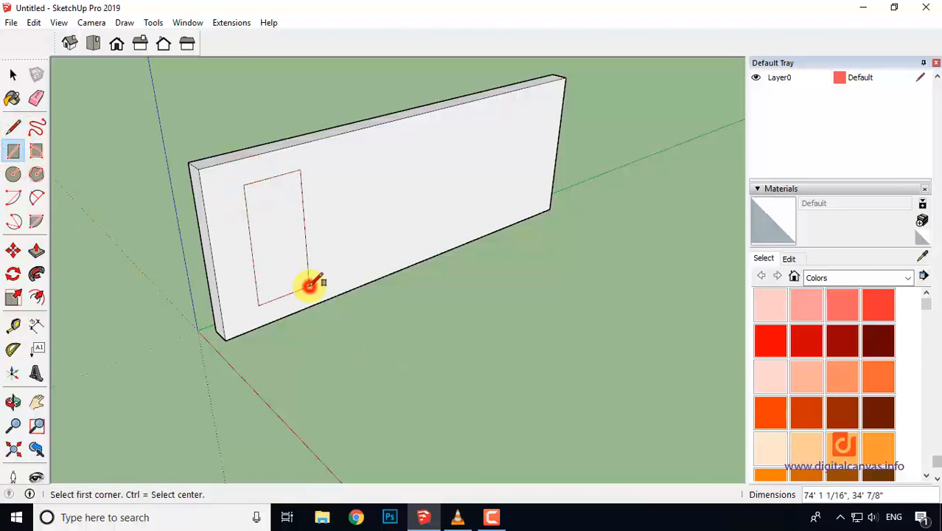
{"action": "left_click", "coordinate": [331, 162]}
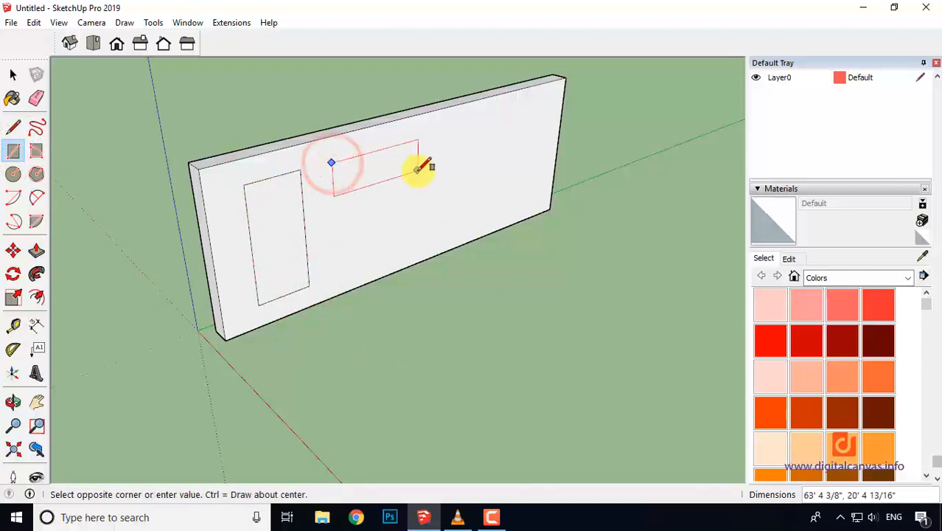
{"action": "left_click", "coordinate": [441, 193]}
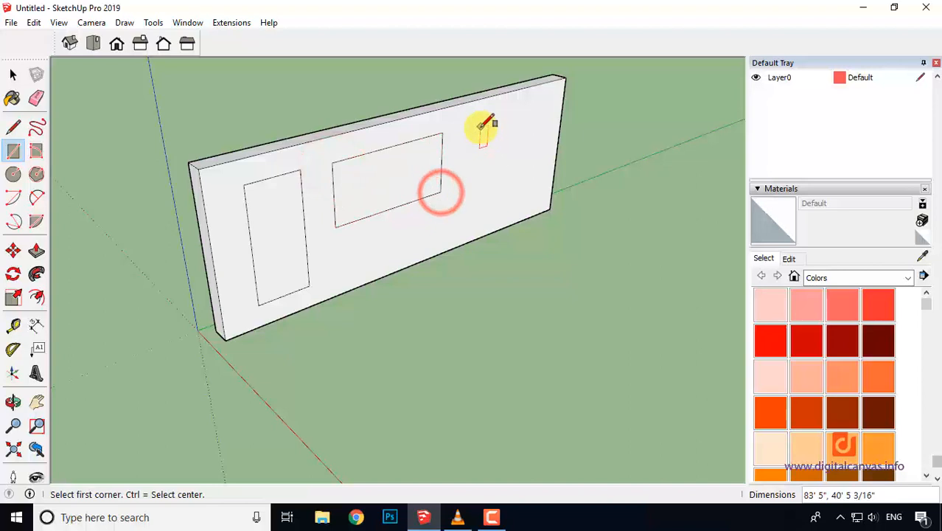
{"action": "left_click", "coordinate": [478, 126]}
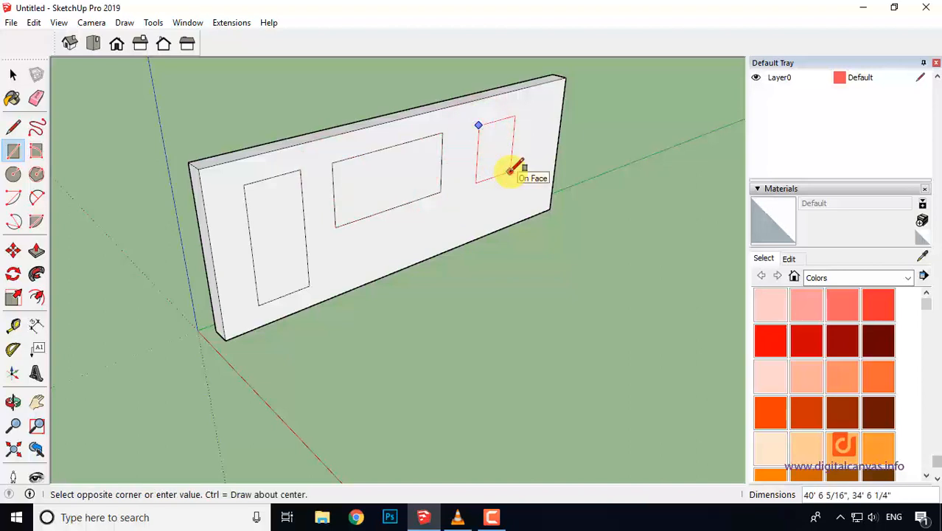
{"action": "left_click", "coordinate": [513, 175]}
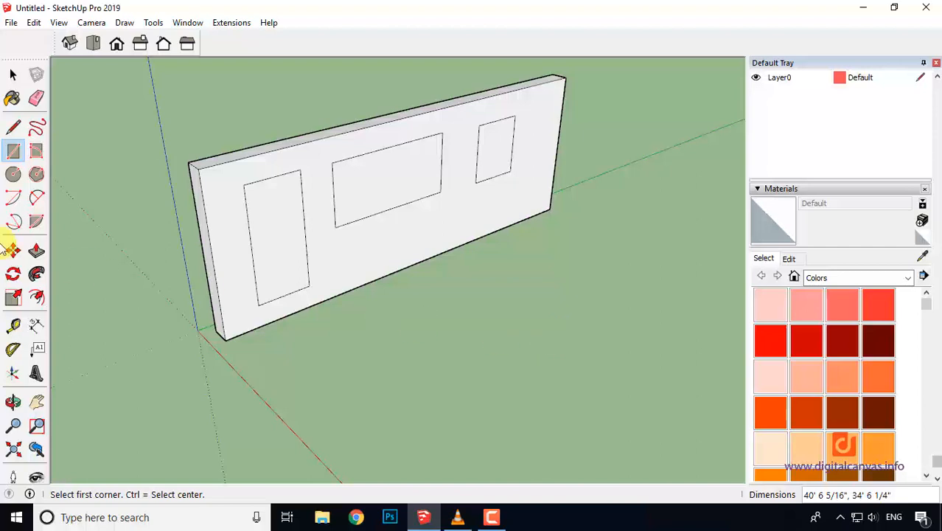
Step: Push the tall door-shaped rectangle through the wall's full thickness, about 12', to cut an opening
{"action": "left_click", "coordinate": [36, 251]}
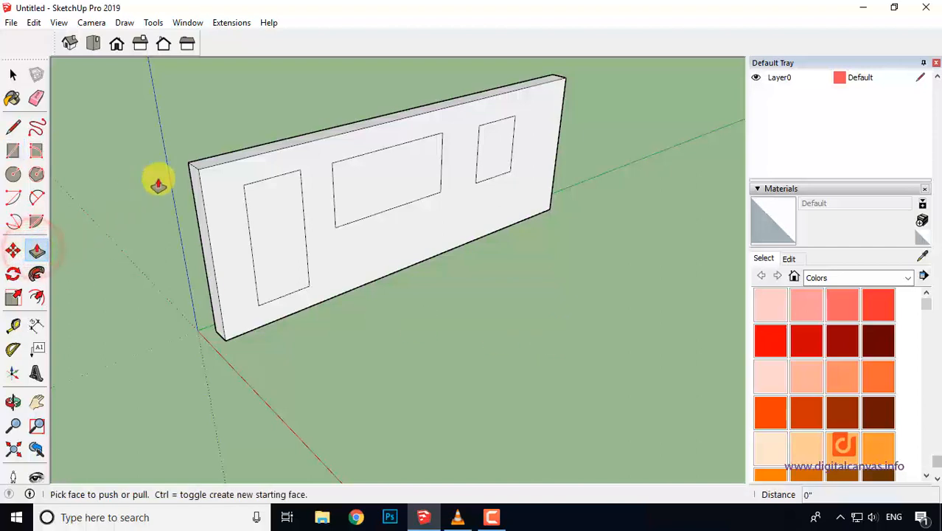
{"action": "middle_click_drag", "start_coordinate": [203, 144], "coordinate": [237, 177]}
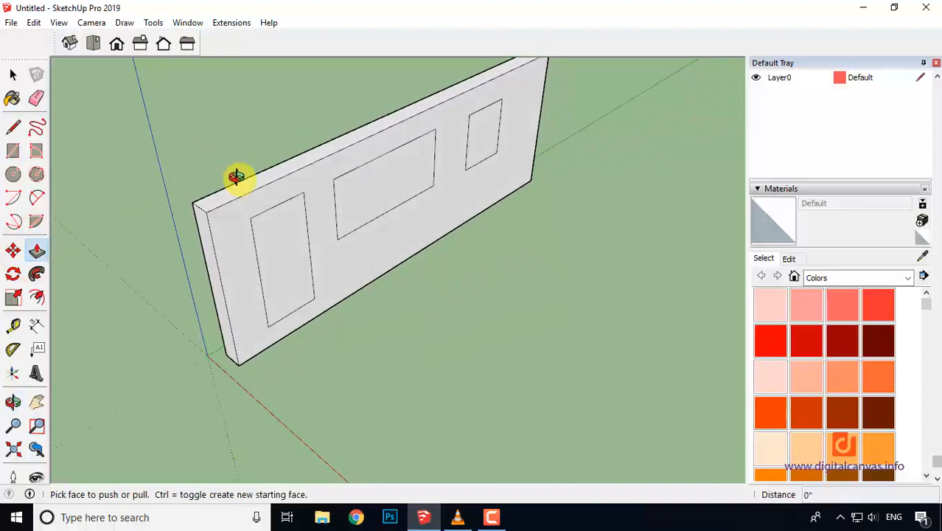
{"action": "left_click", "coordinate": [288, 267]}
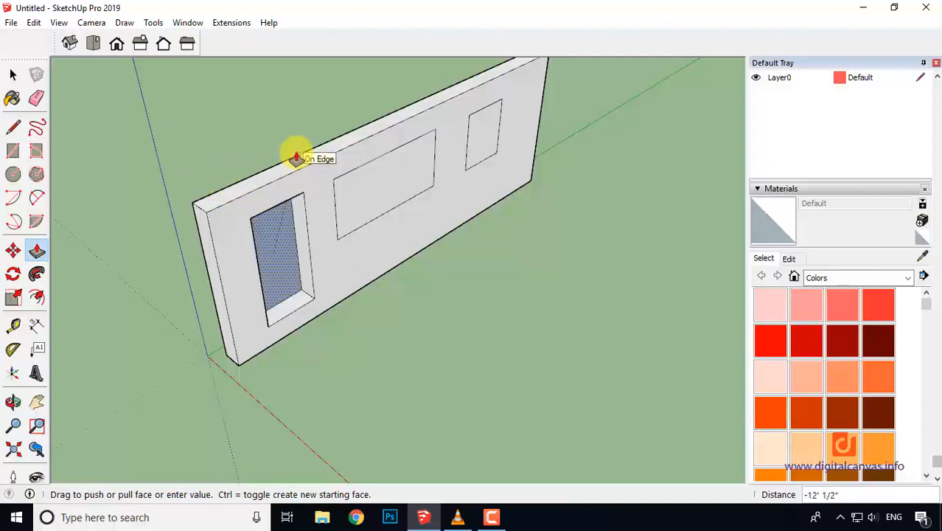
{"action": "left_click", "coordinate": [201, 254]}
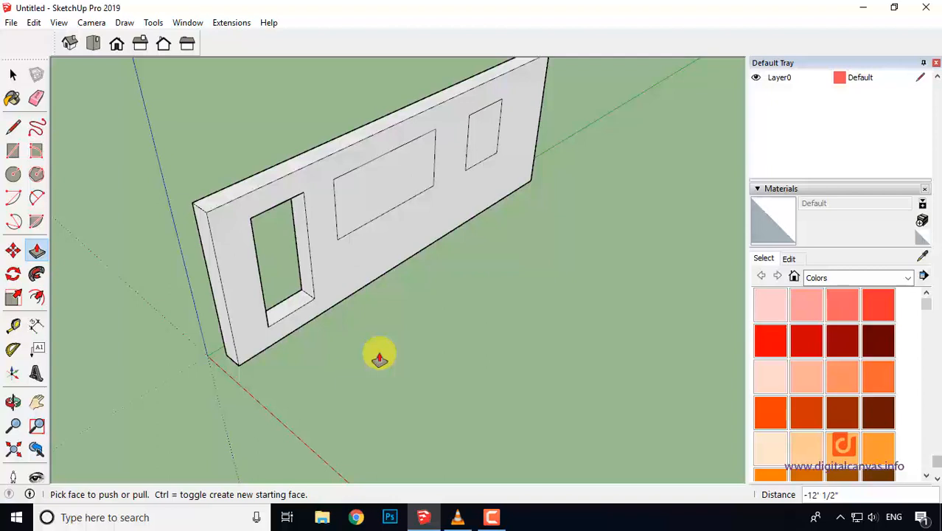
Step: Push the wide middle rectangle and the small end rectangle through the wall's full thickness to cut window openings
{"action": "left_click", "coordinate": [381, 190]}
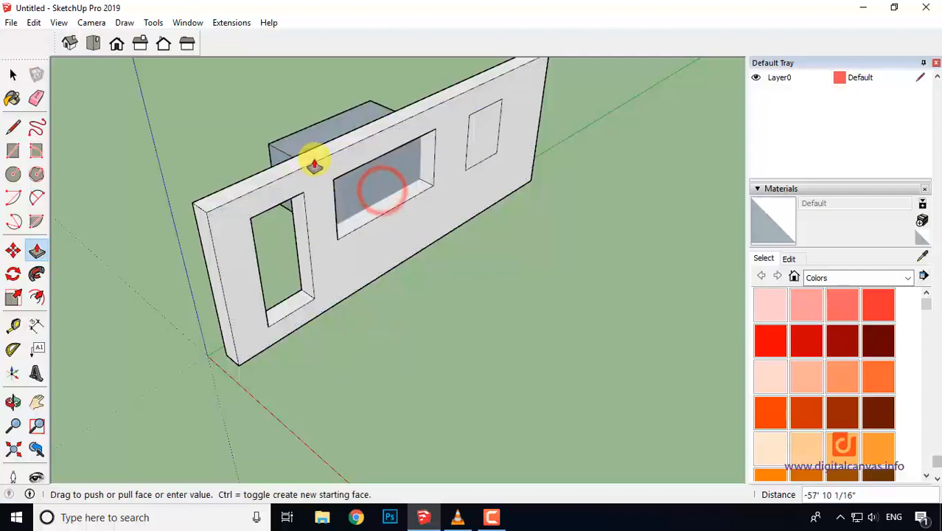
{"action": "left_click", "coordinate": [264, 176]}
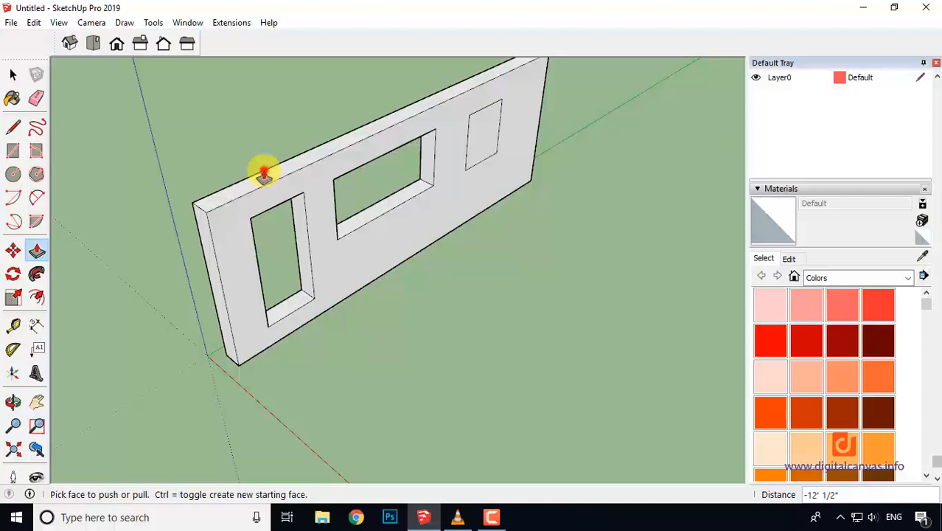
{"action": "left_click", "coordinate": [482, 144]}
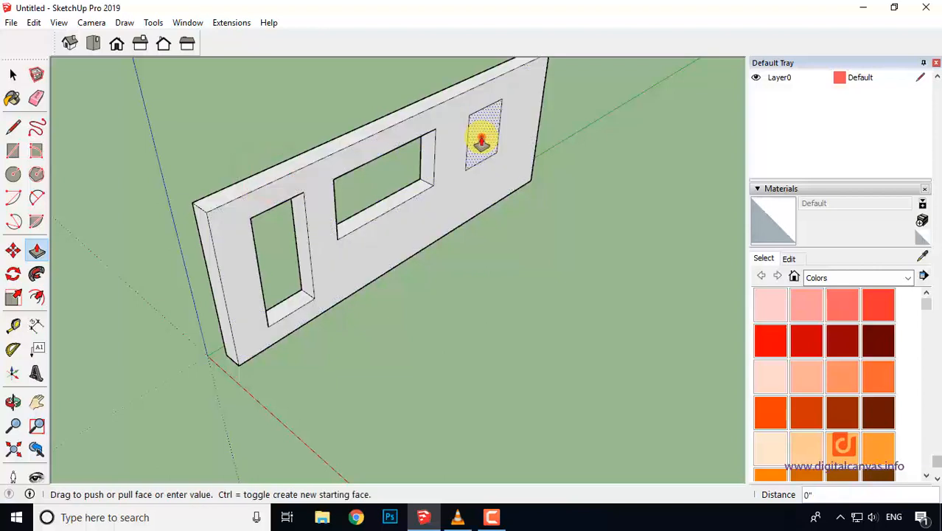
{"action": "left_click", "coordinate": [394, 117]}
{"action": "middle_click_drag", "start_coordinate": [419, 362], "coordinate": [608, 333]}
{"action": "middle_click_drag", "start_coordinate": [433, 314], "coordinate": [637, 305]}
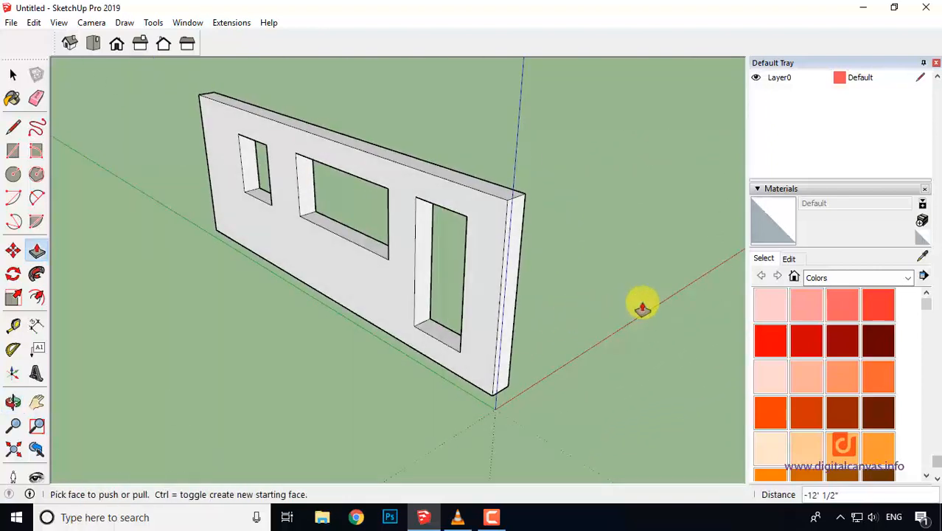